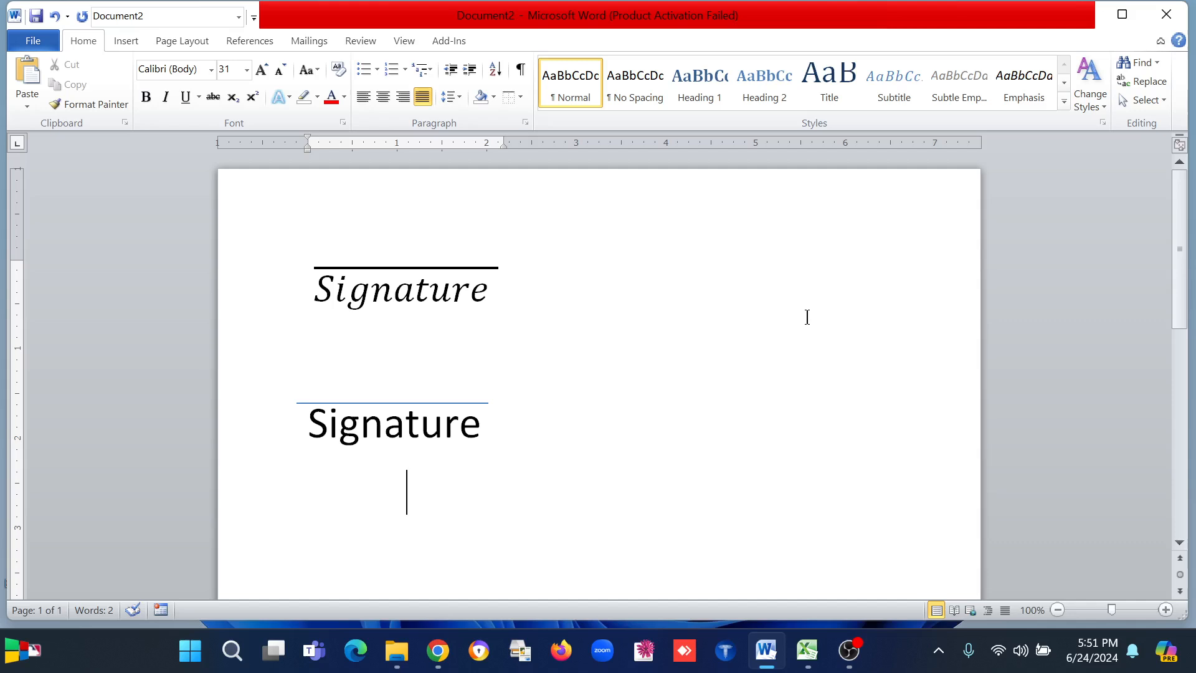
Close the current document without saving, reopen Word with a blank document, and dismiss the activation wizard.
click(1176, 16)
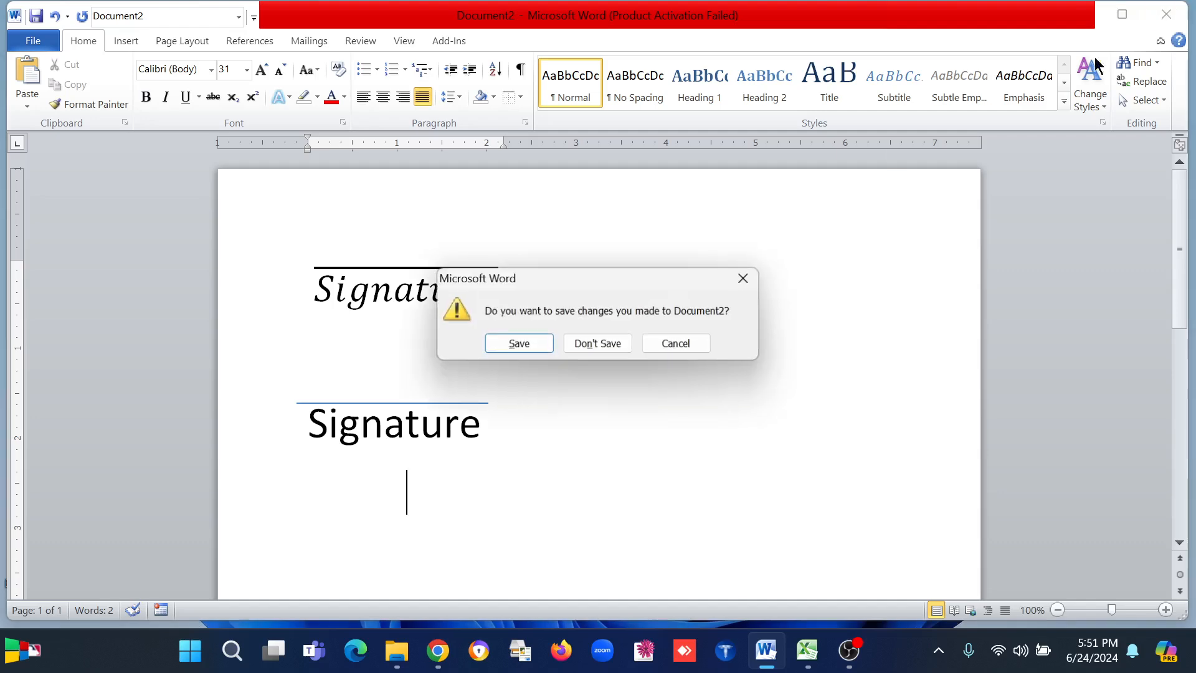
click(607, 344)
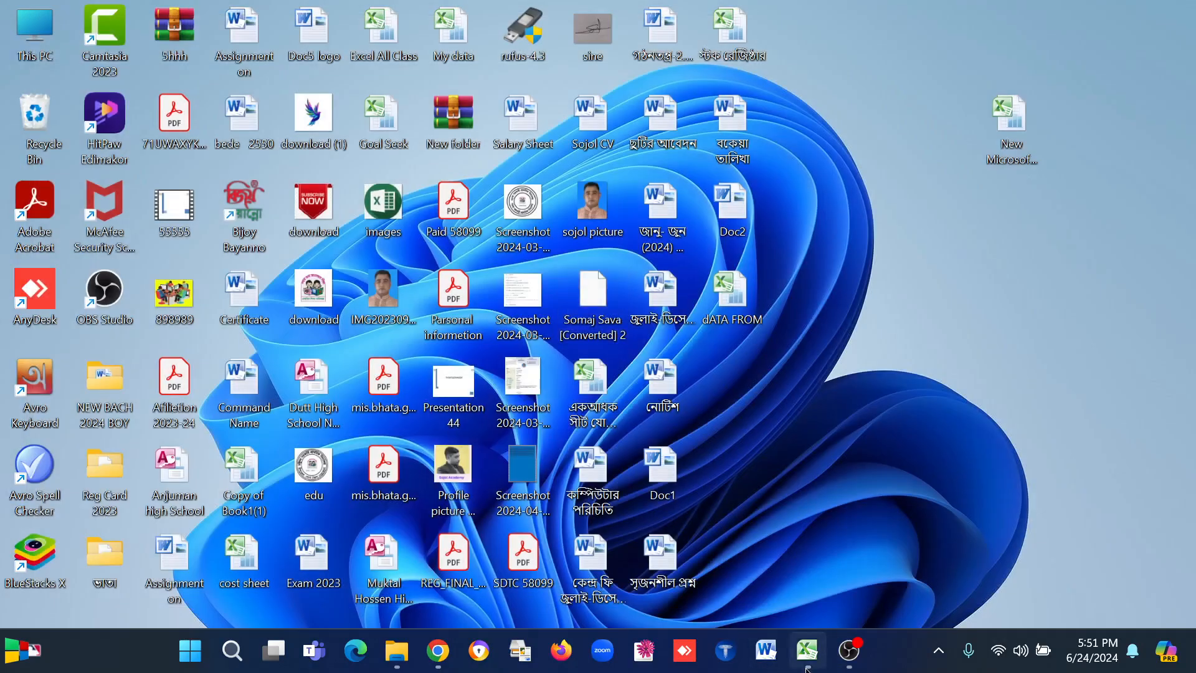
click(764, 651)
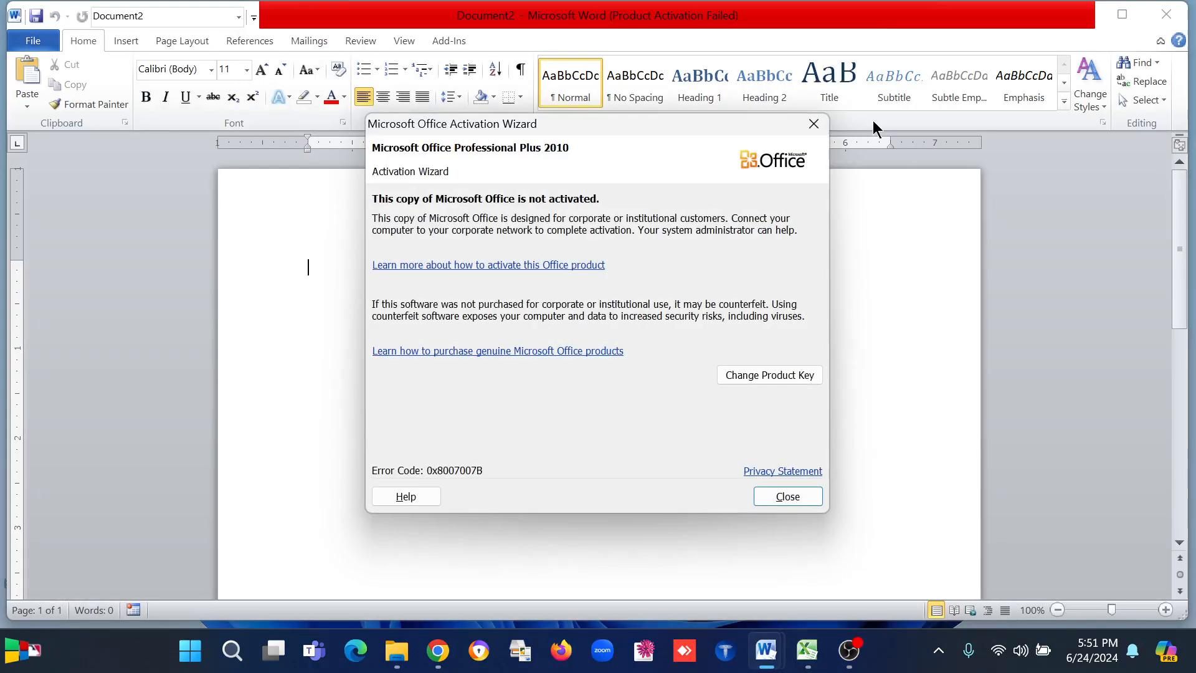
click(814, 123)
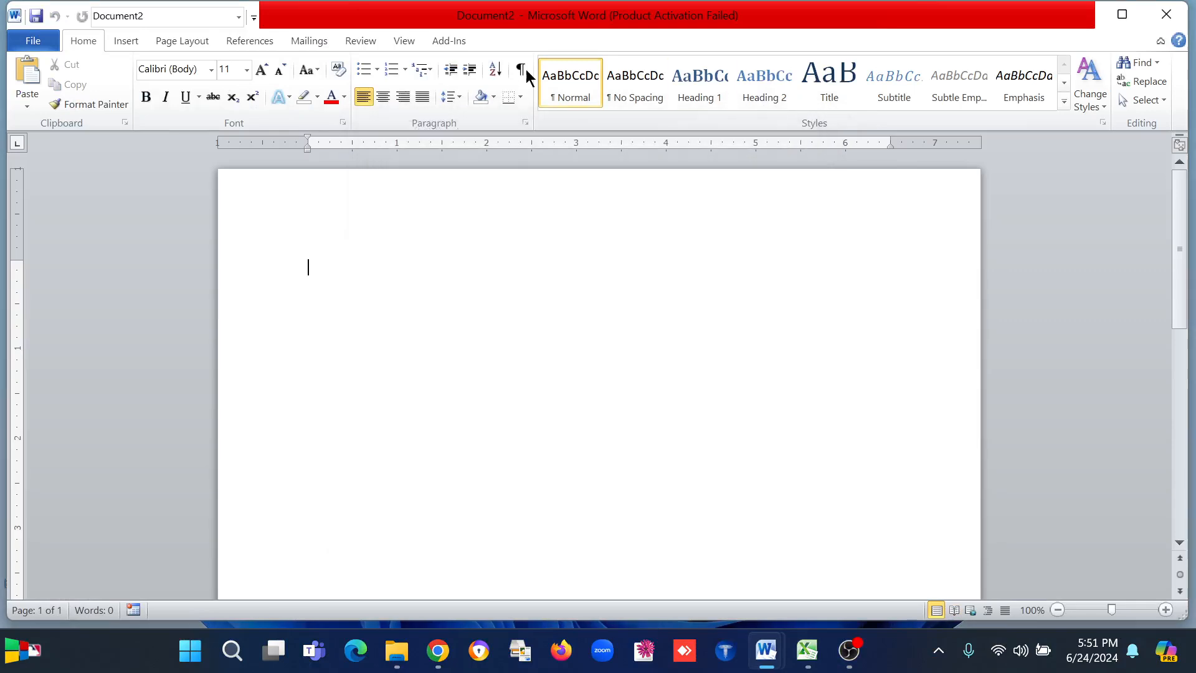
Set the font size to 26 and write "Signature" on the first line of the blank document.
click(247, 70)
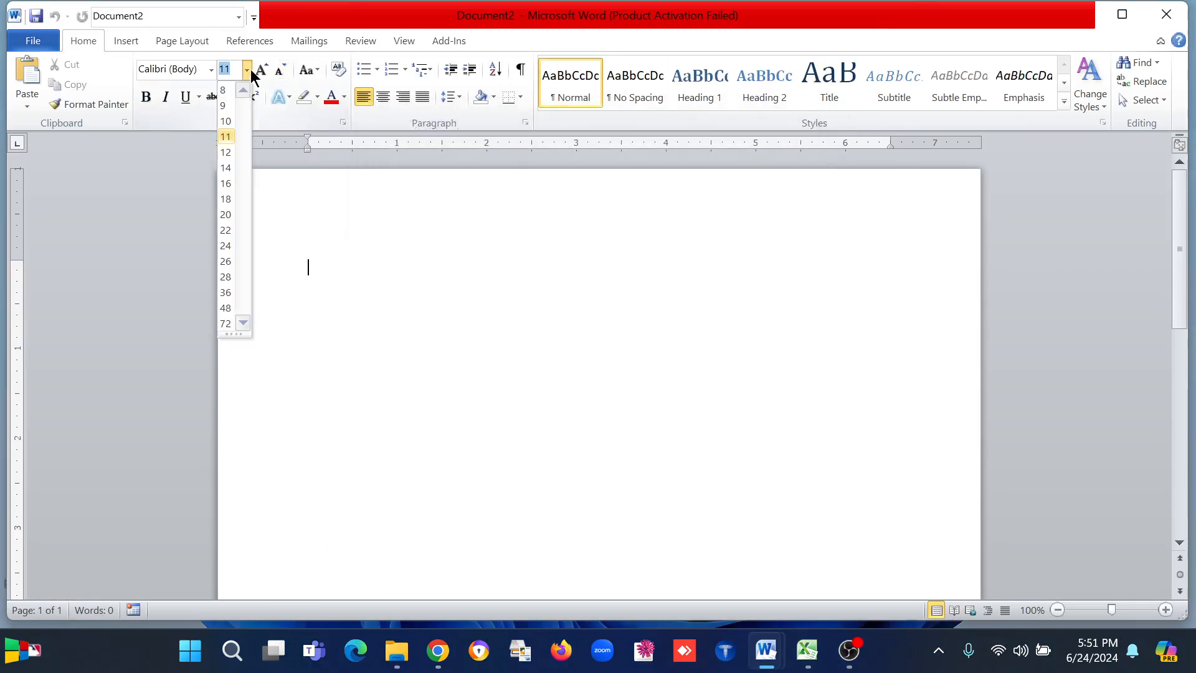
click(225, 262)
text(S)
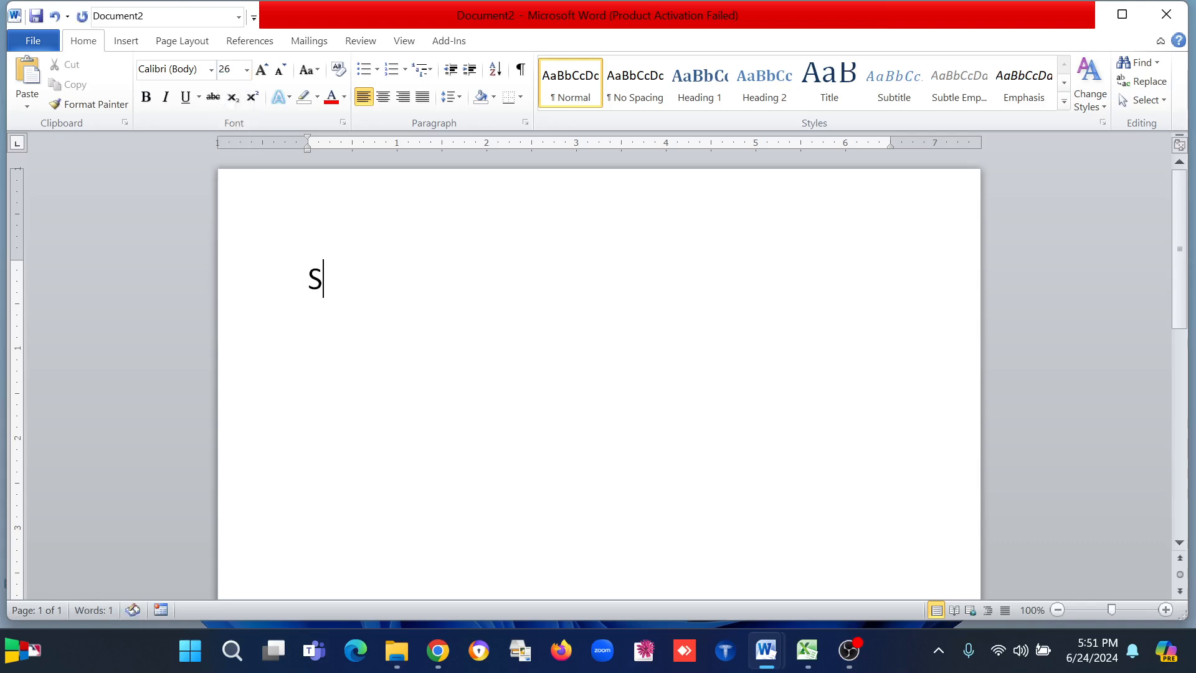
text(ignature)
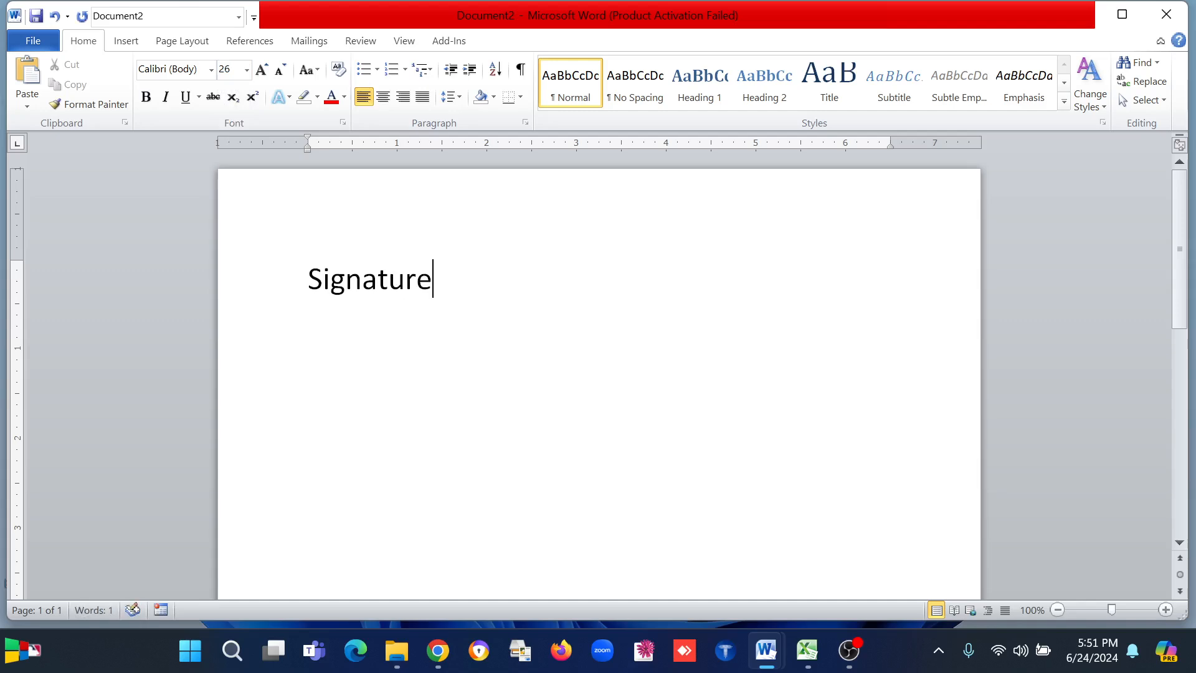
Copy the word "Signature" and make the original bold.
drag(305, 276, 444, 285)
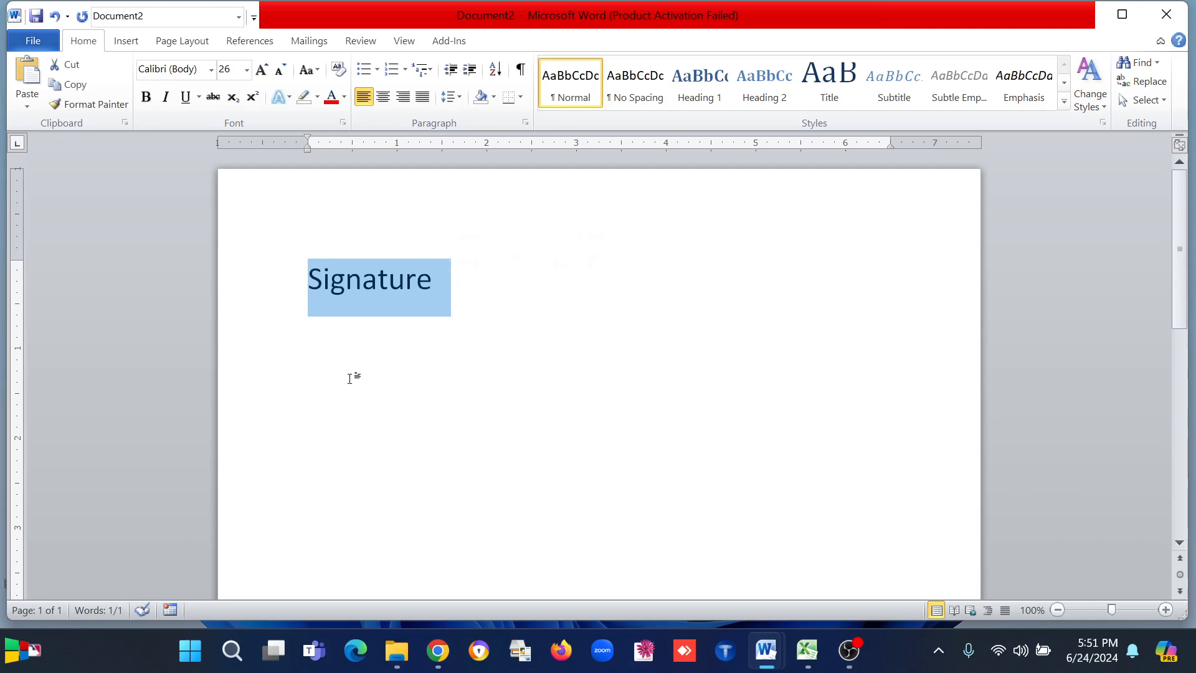
click(346, 279)
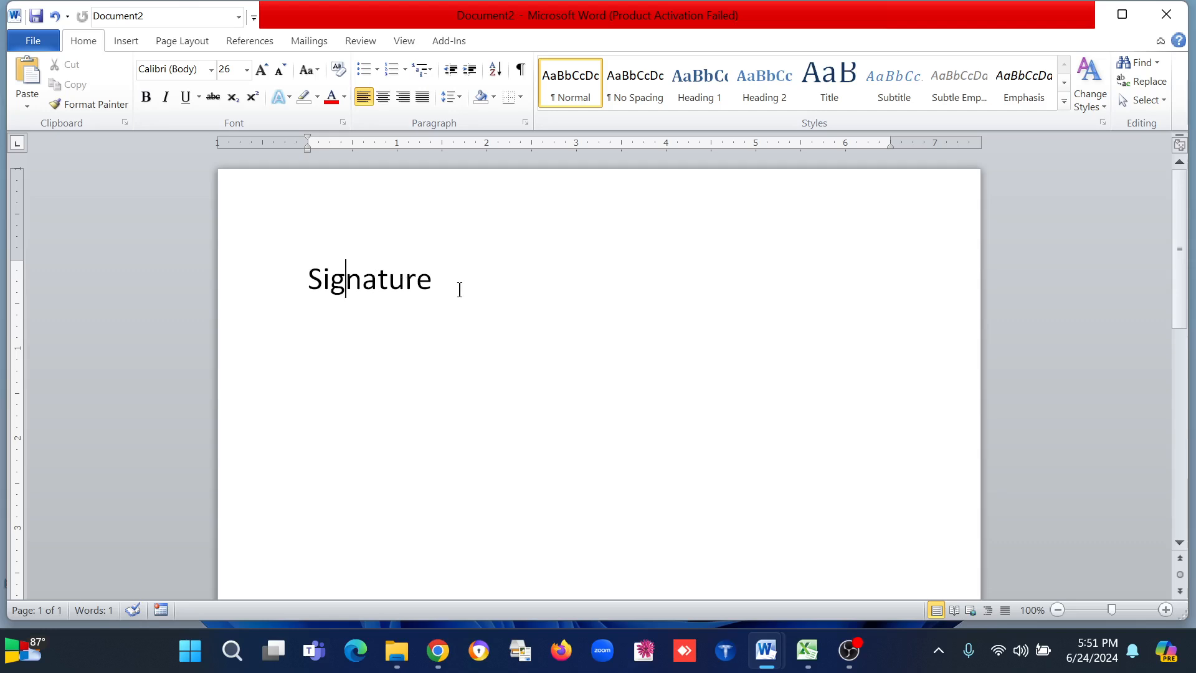
drag(459, 289, 302, 267)
key(ctrl+c)
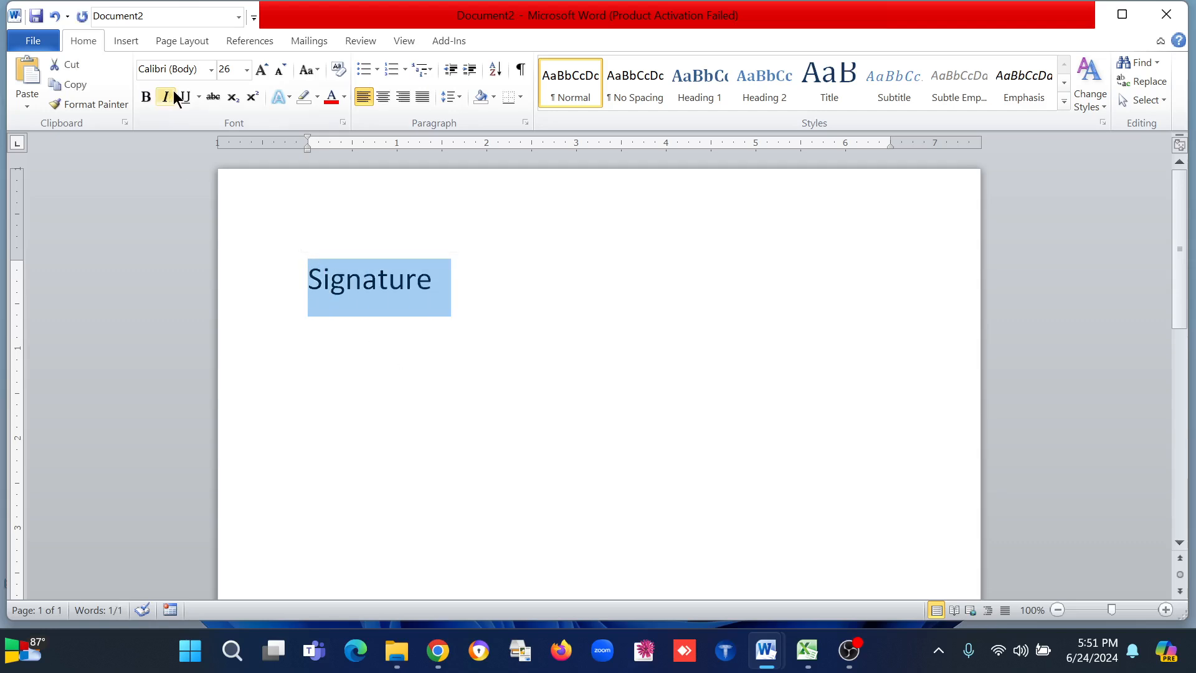
click(147, 96)
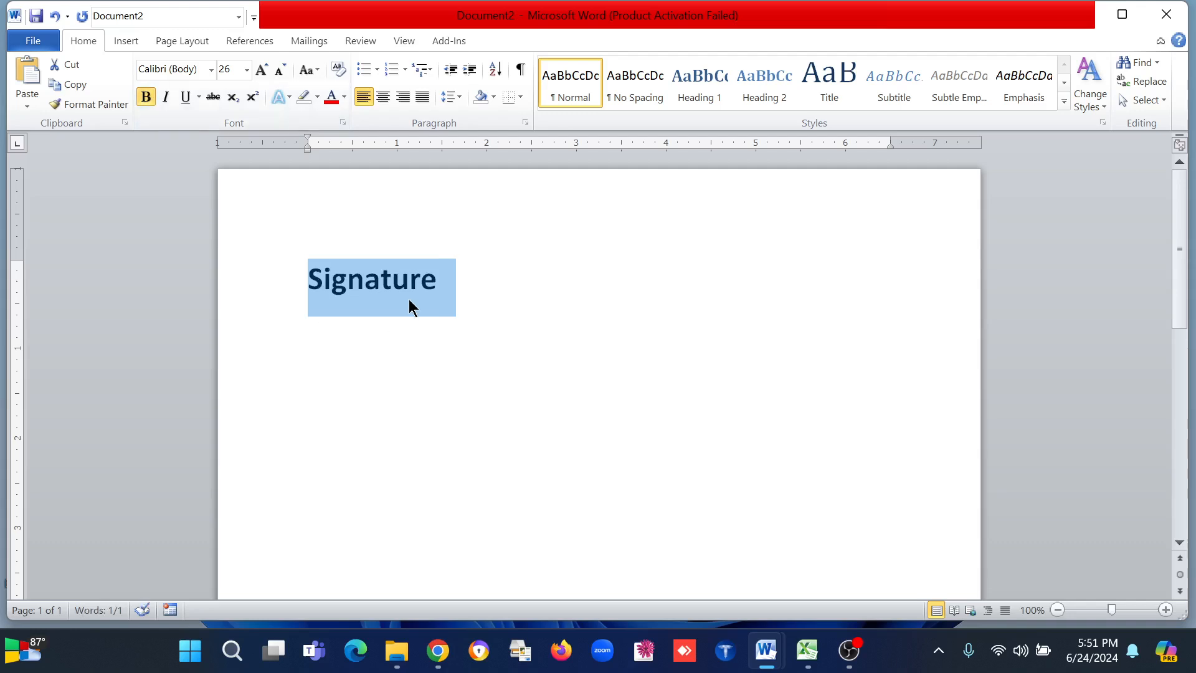
Convert the selected word "Signature" into a new equation.
click(118, 41)
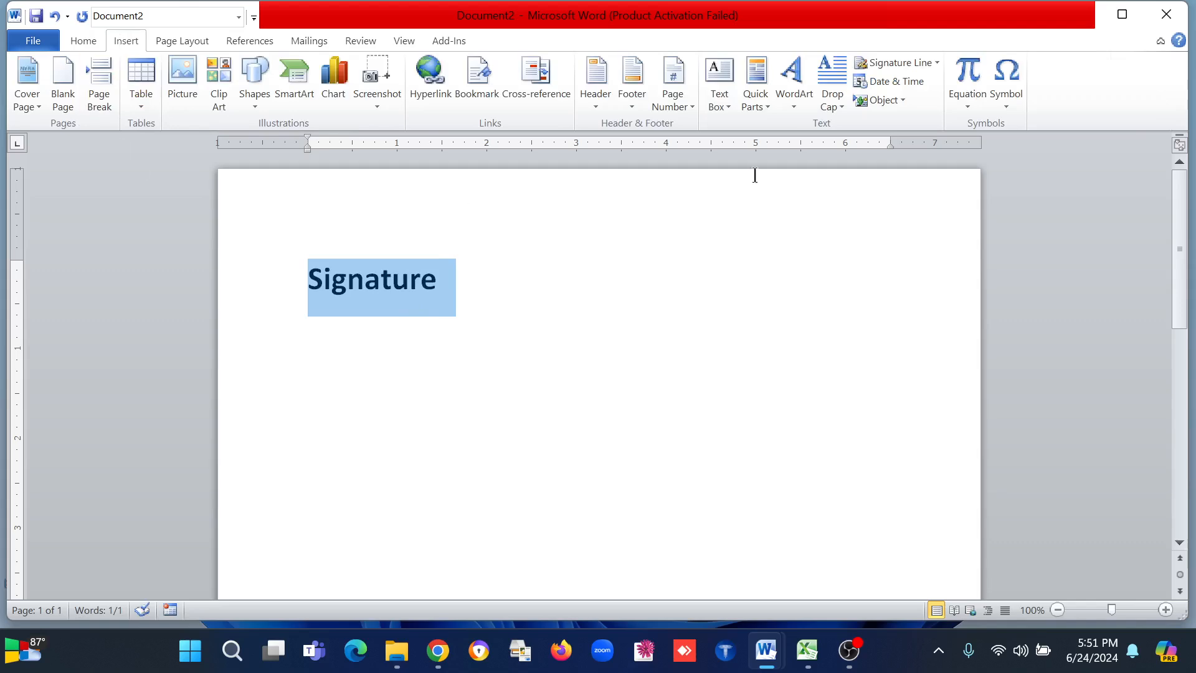
click(967, 100)
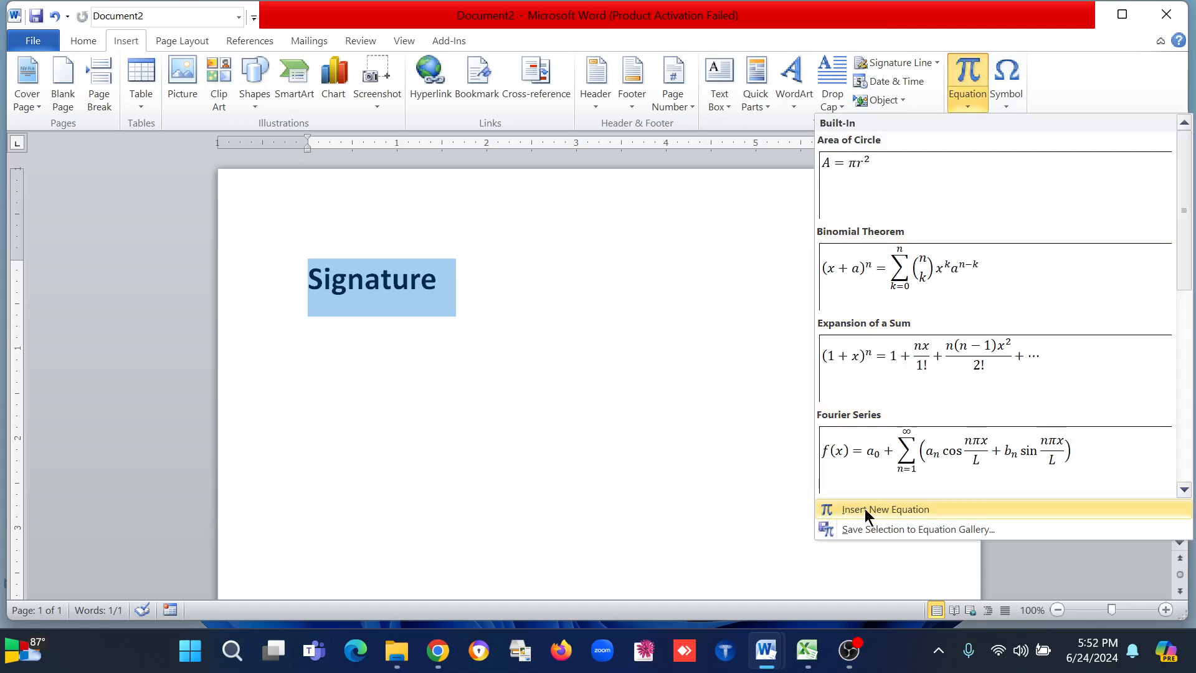
click(937, 508)
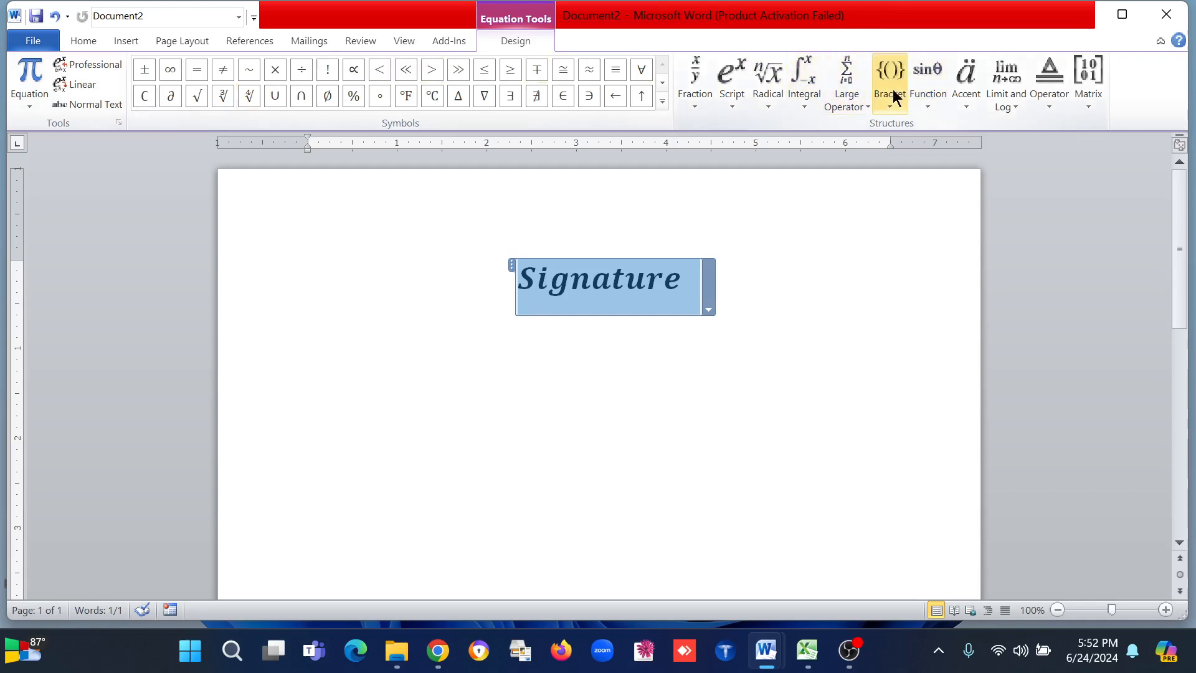
Add an overbar accent above the whole "Signature" equation and deselect it.
click(969, 95)
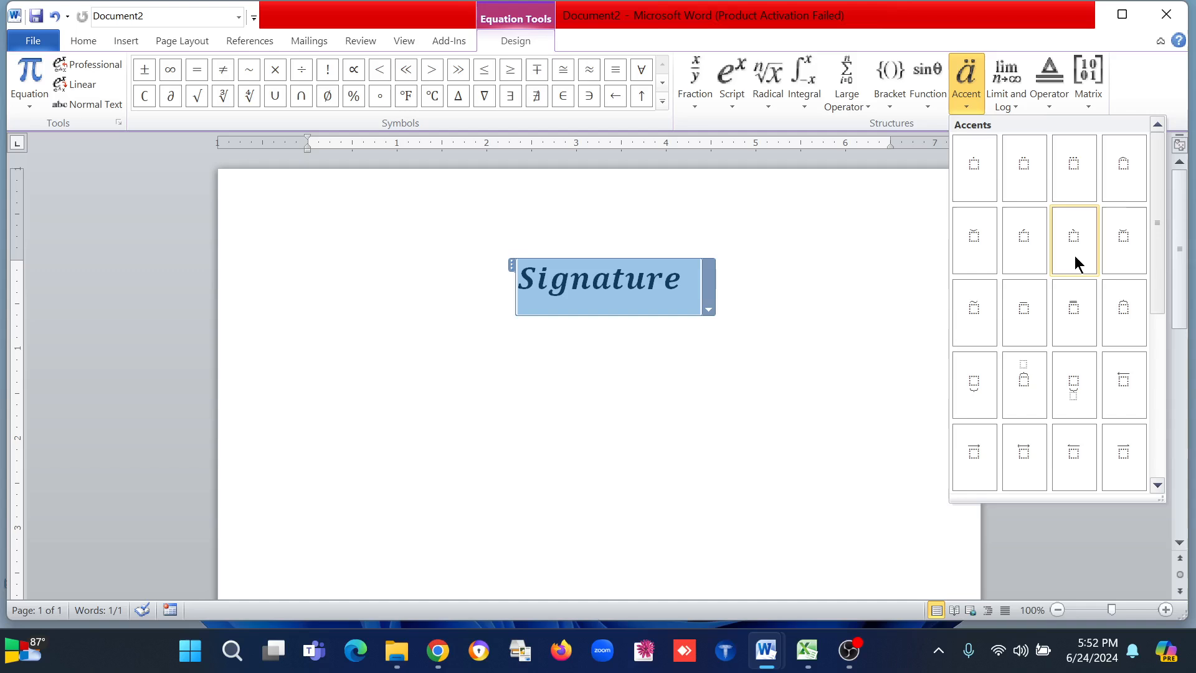
scroll(1075, 259, down, 5)
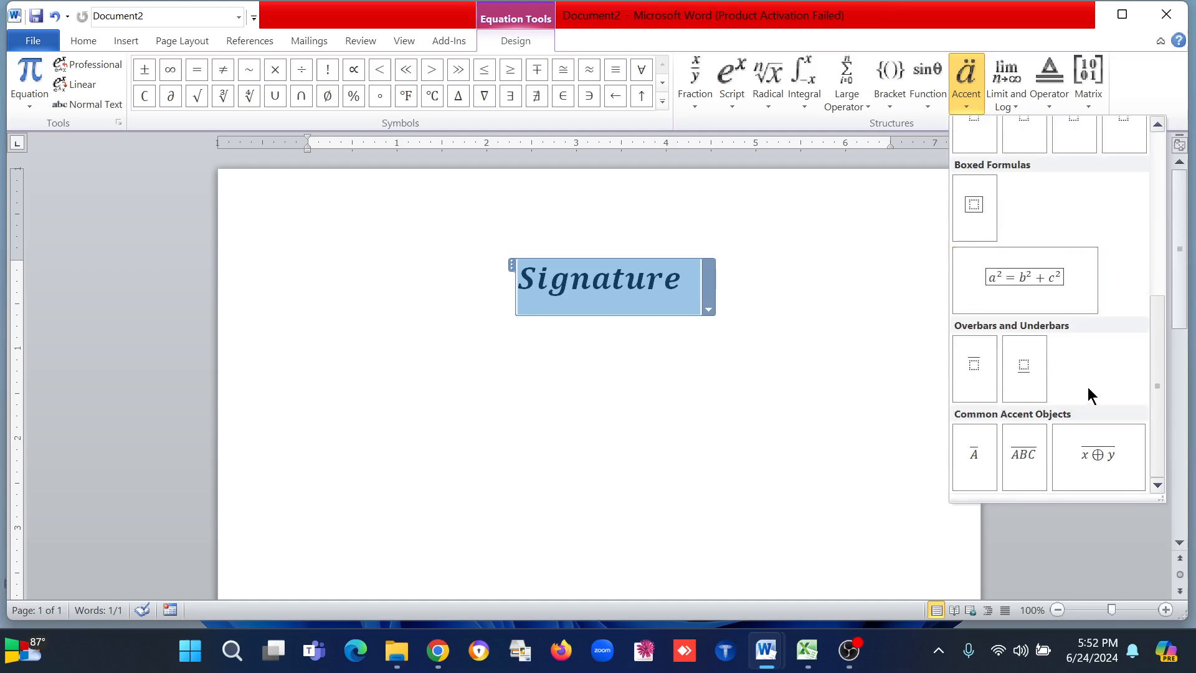
click(974, 368)
click(678, 409)
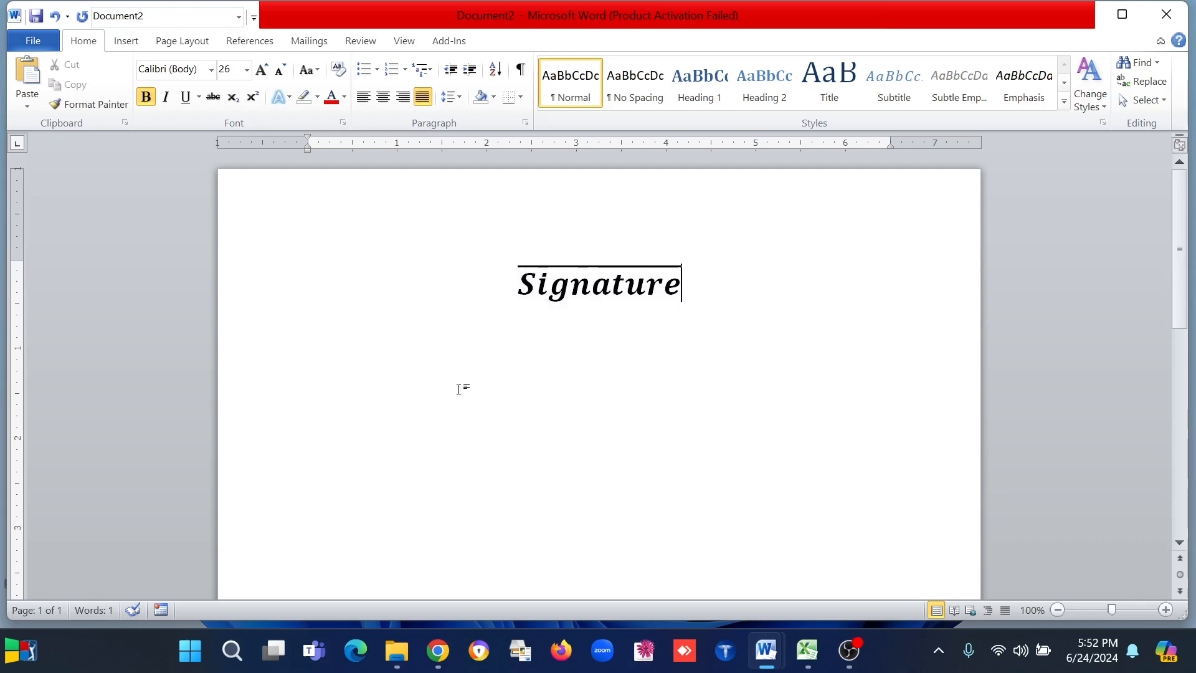
Paste the copied "Signature" below the equation and make it bold.
key(Return)
key(ctrl+v)
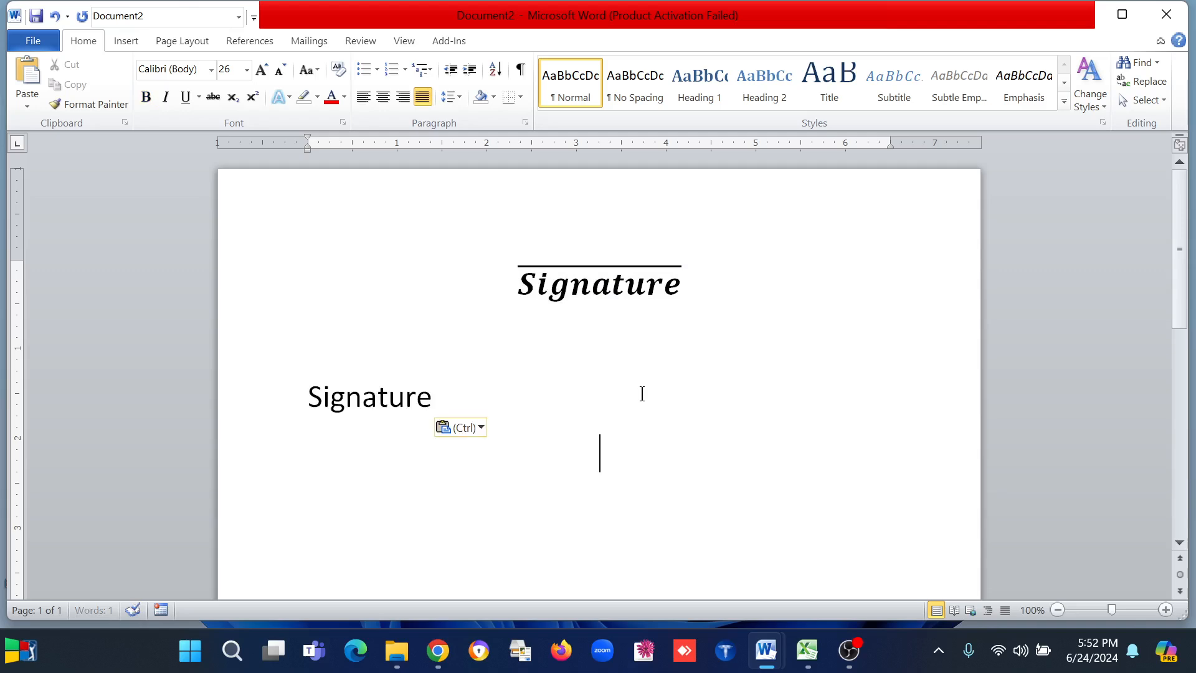
click(251, 402)
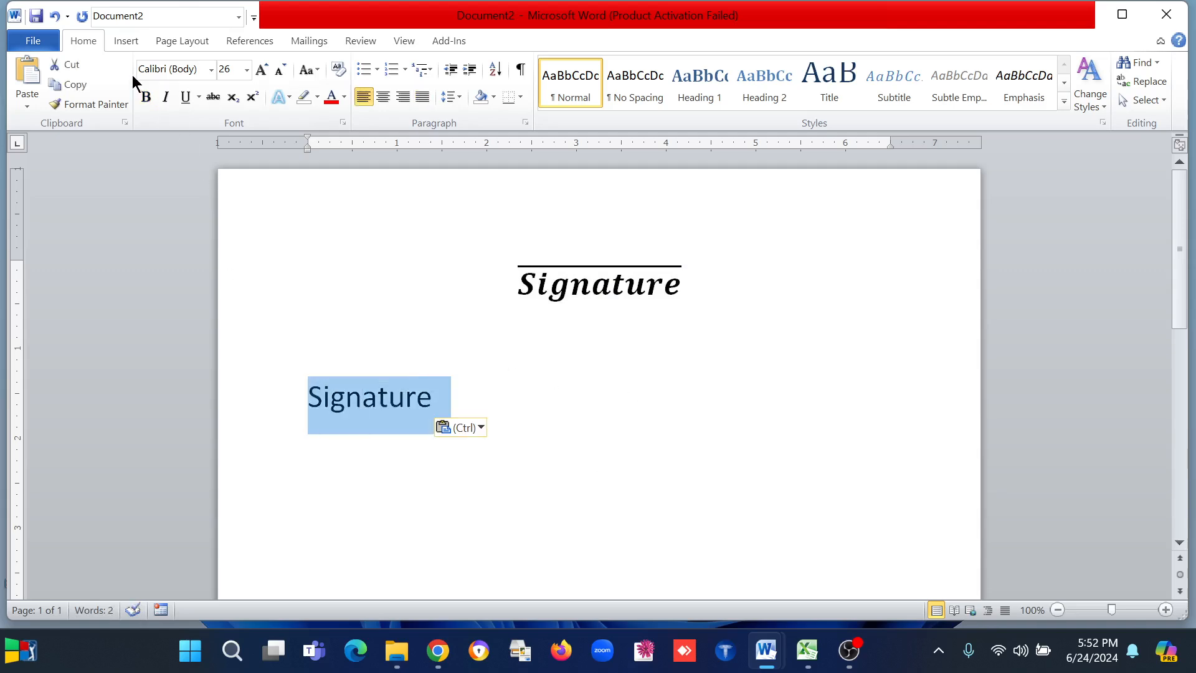
click(146, 97)
click(626, 498)
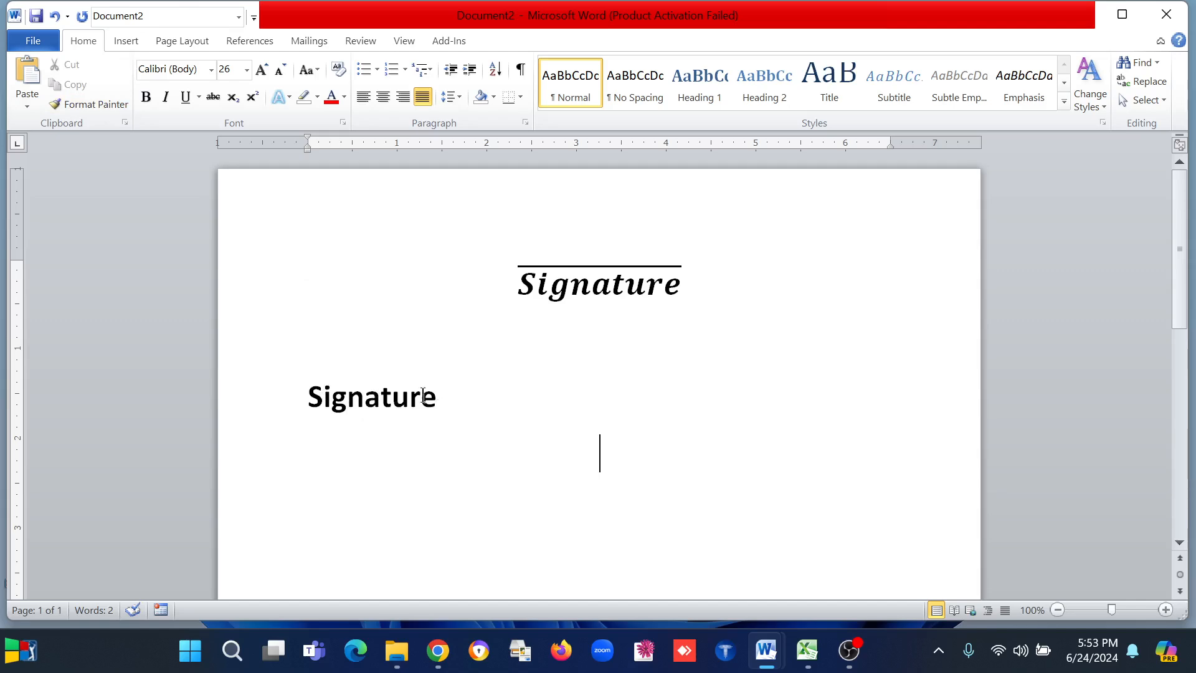
Draw a straight horizontal line about 2.05 inches long just above the second "Signature".
click(127, 42)
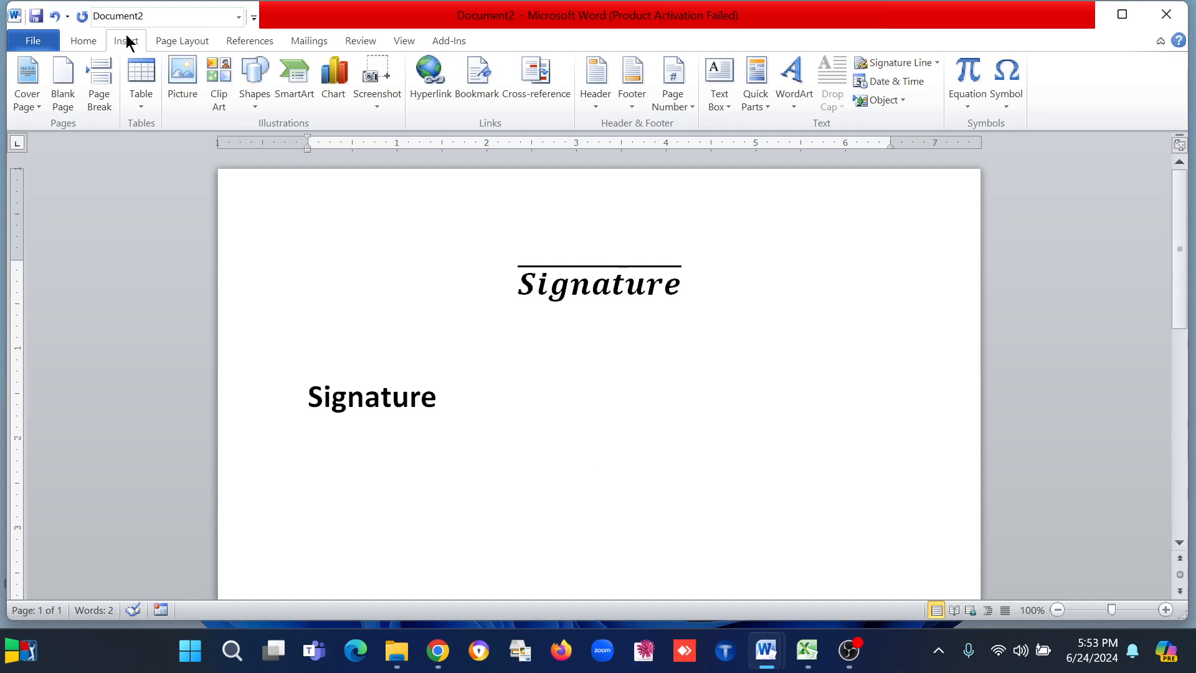
click(255, 106)
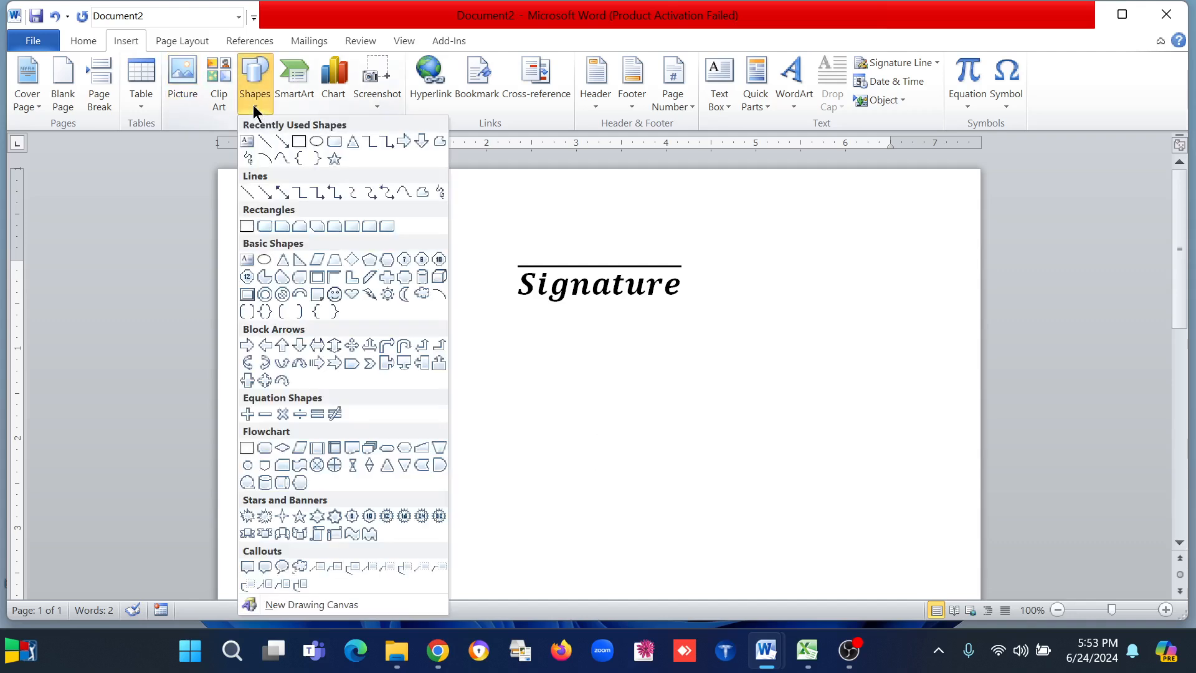
click(248, 193)
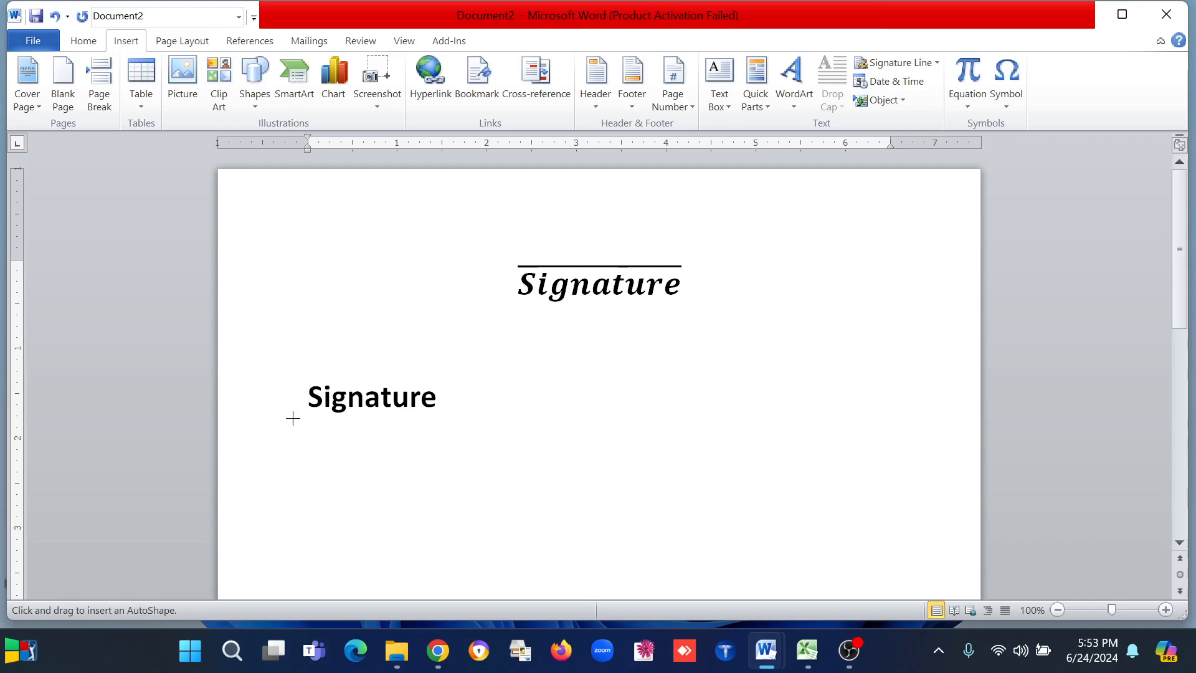
drag(280, 381, 465, 372)
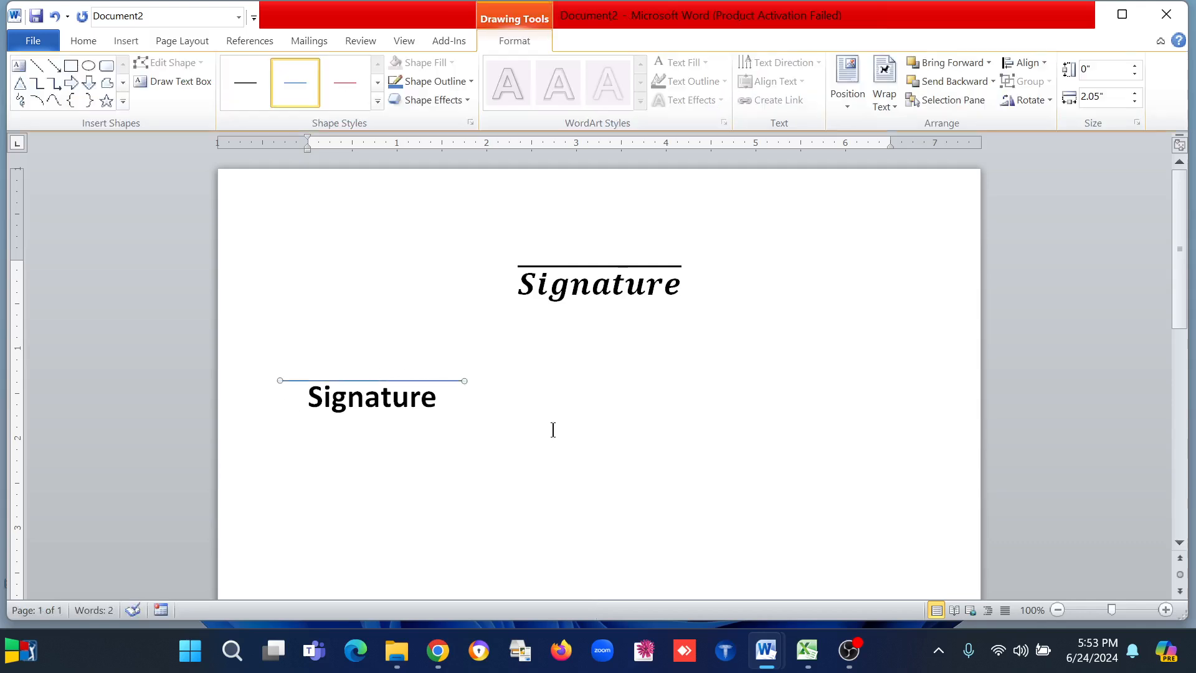
Apply the medium-thickness black preset shape style to the line above the second "Signature" and deselect it.
click(377, 100)
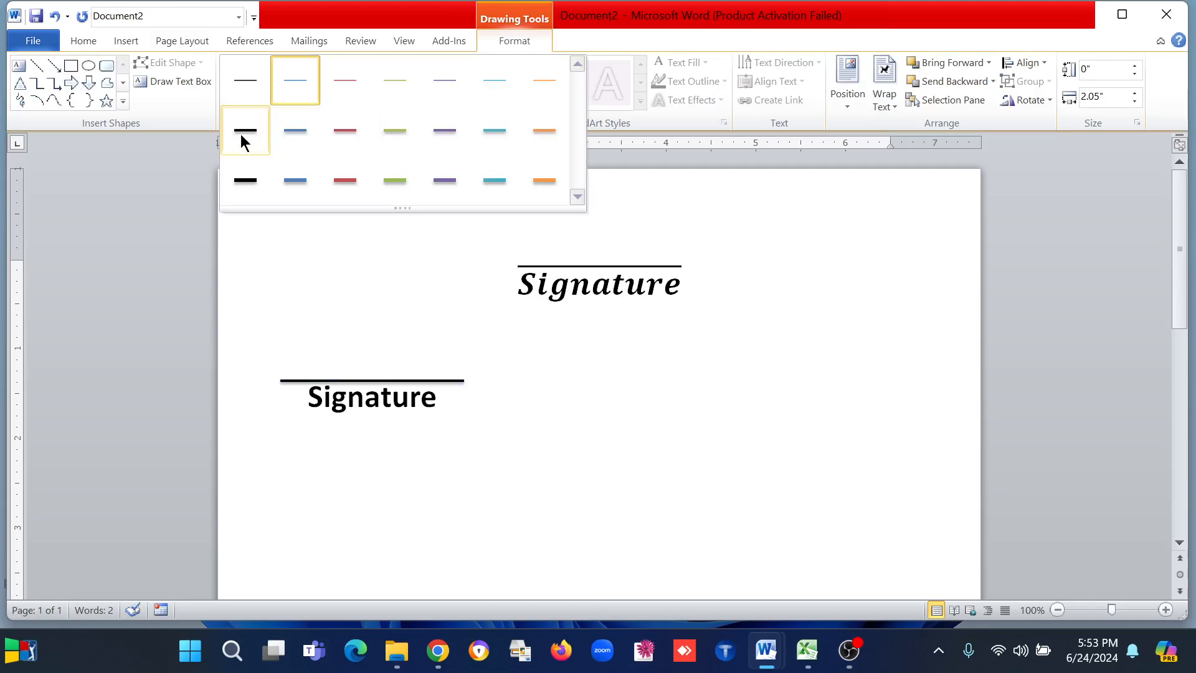
click(243, 134)
click(545, 427)
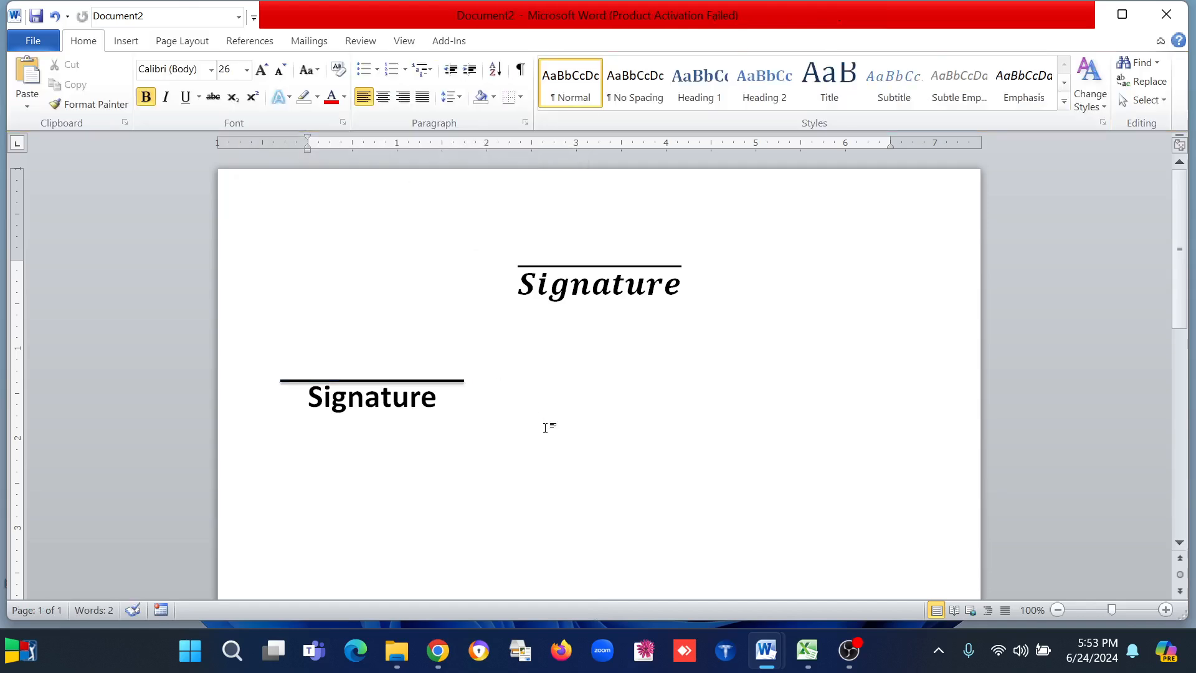